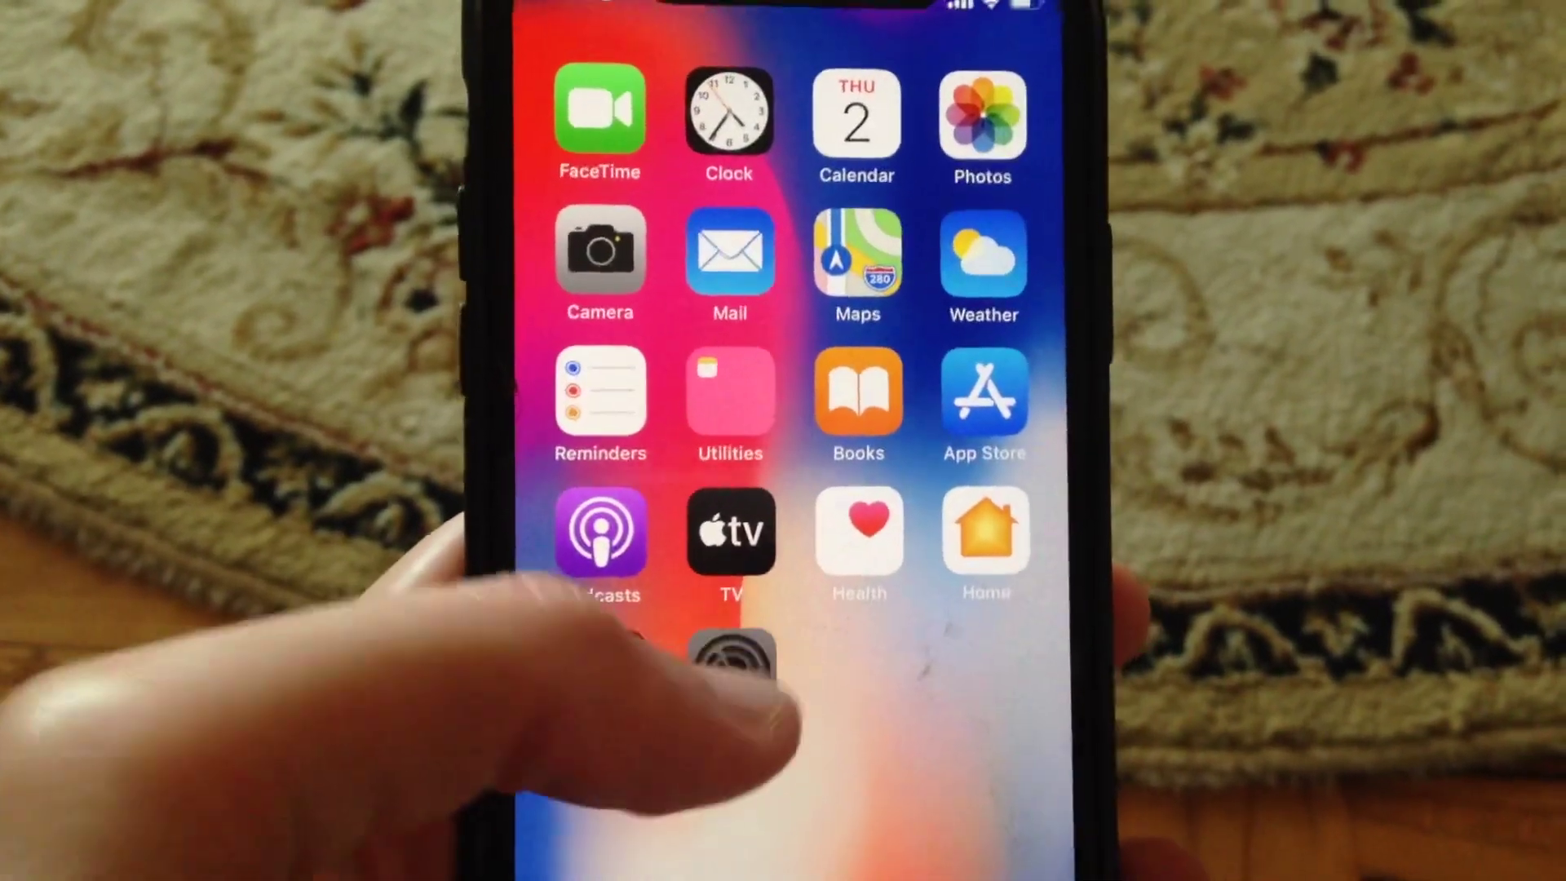
- Open Settings, toggle Airplane Mode, and bring up the Mobile Data page
{"action": "left_click", "coordinate": [732, 655]}
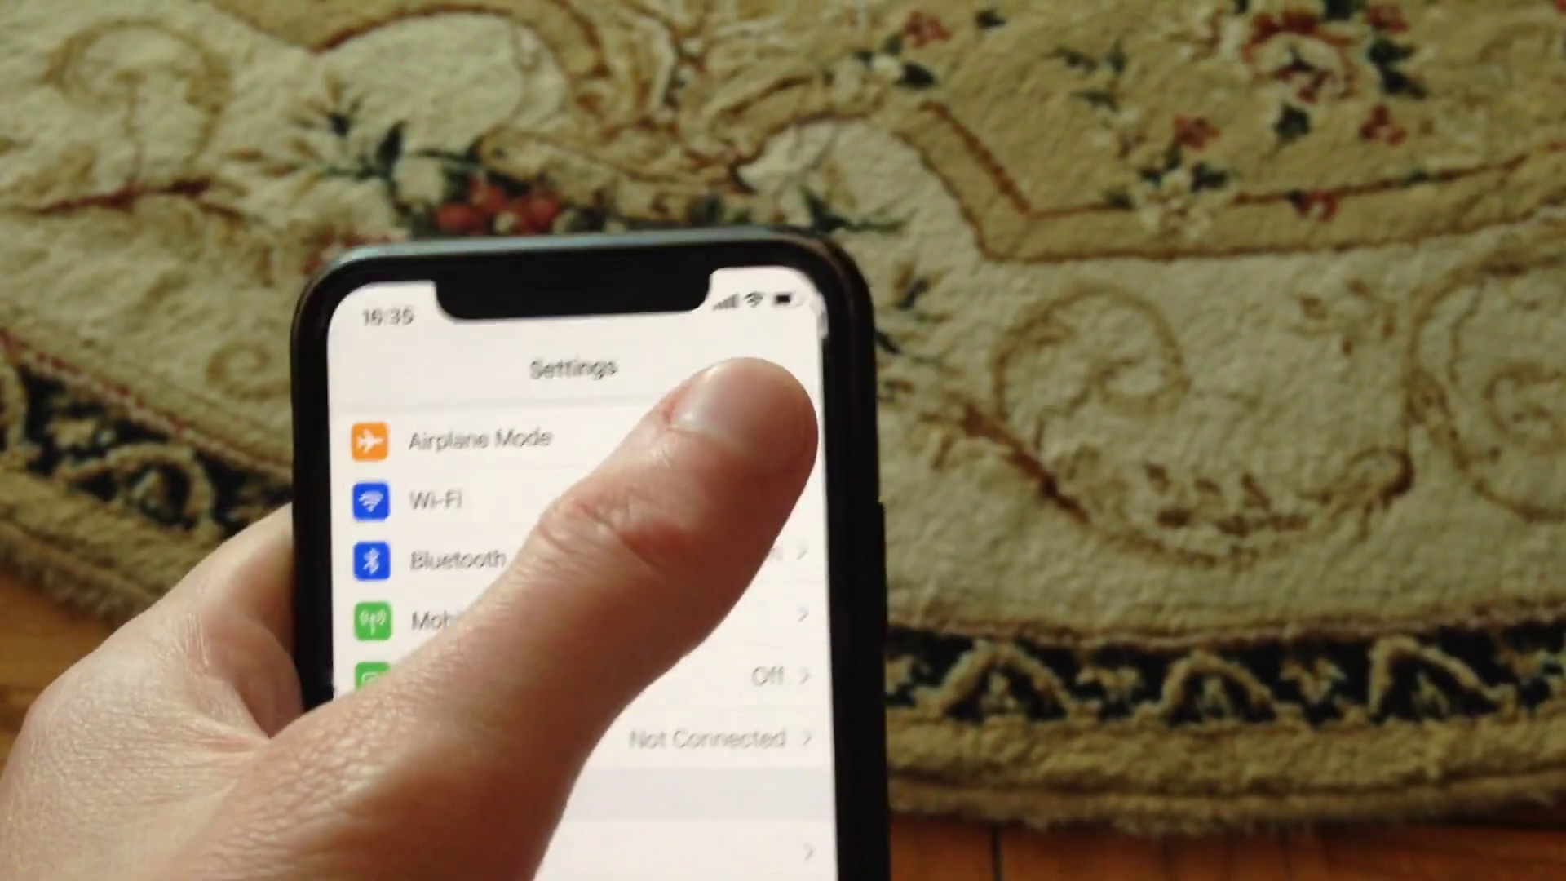
{"action": "left_click", "coordinate": [811, 333]}
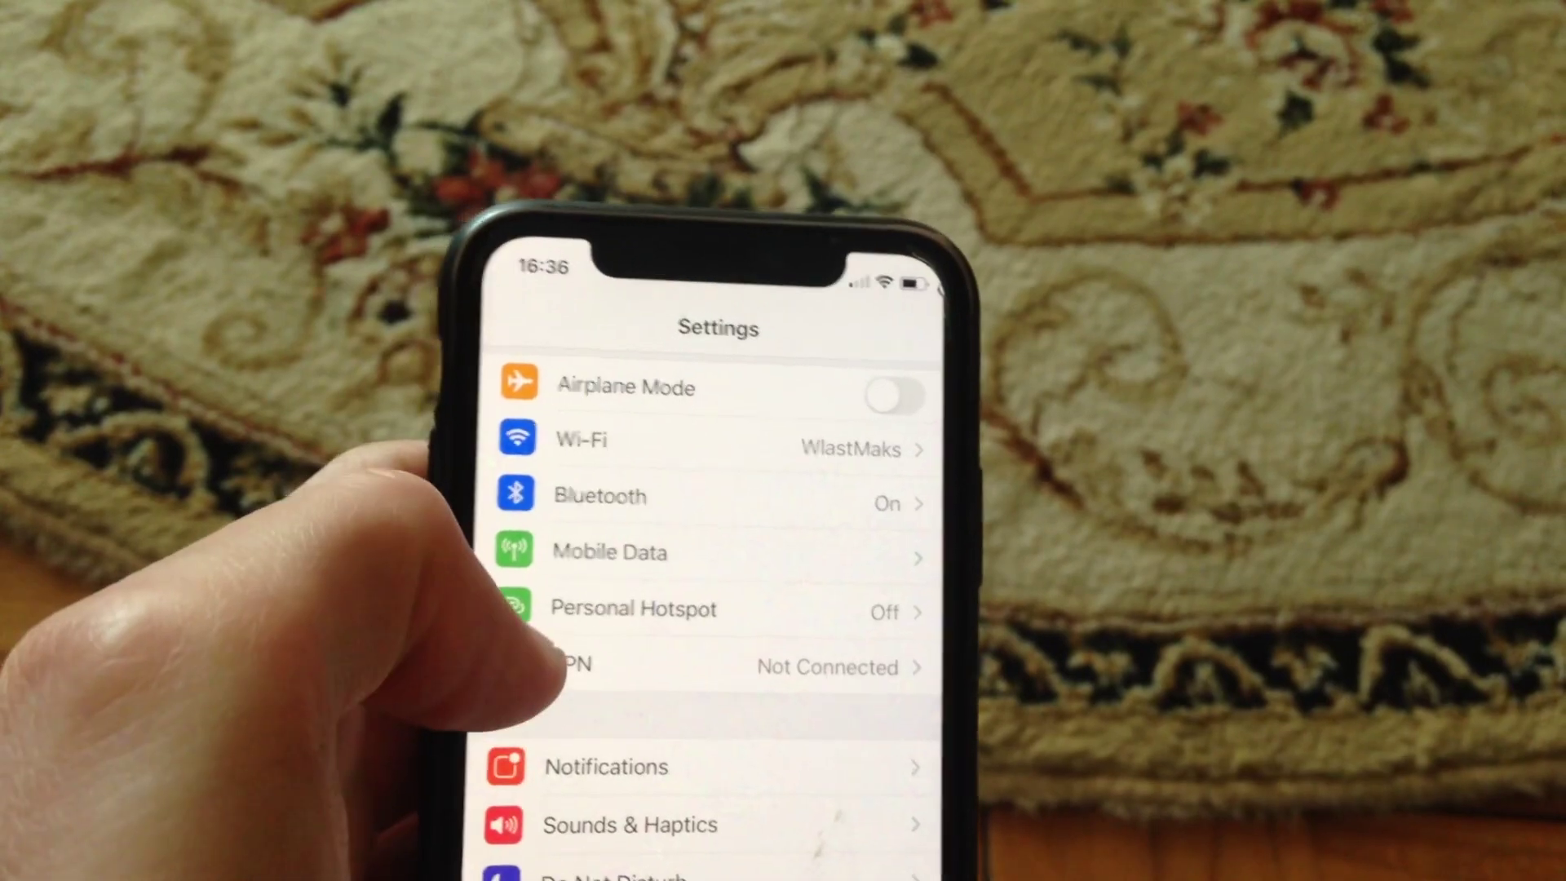
{"action": "left_click", "coordinate": [636, 576]}
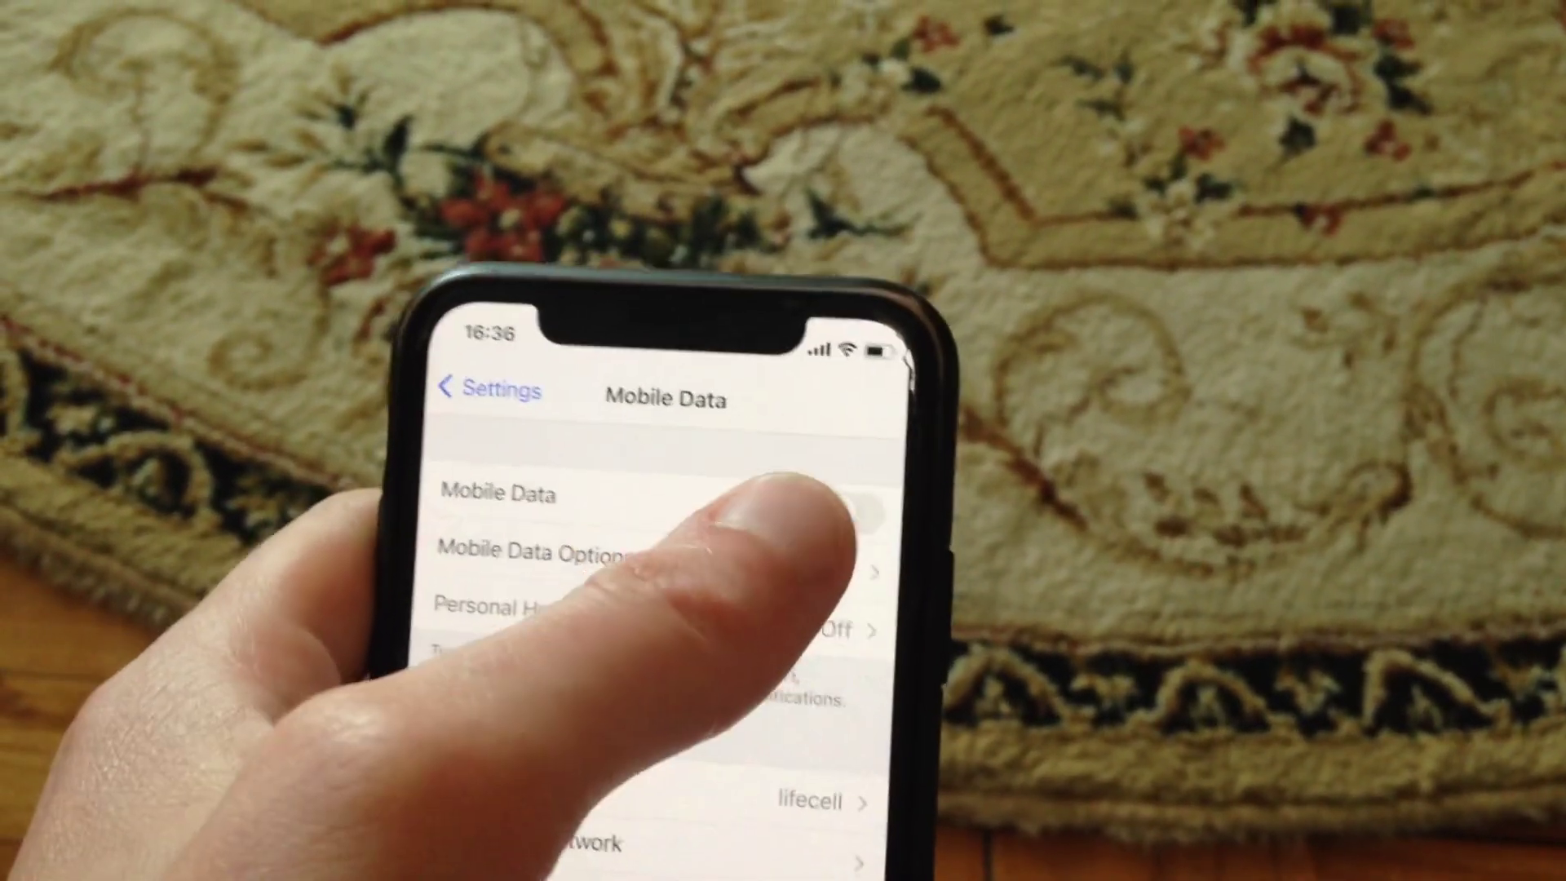
- Return from Mobile Data to the main Settings list and look through the General page
{"action": "left_click", "coordinate": [502, 409]}
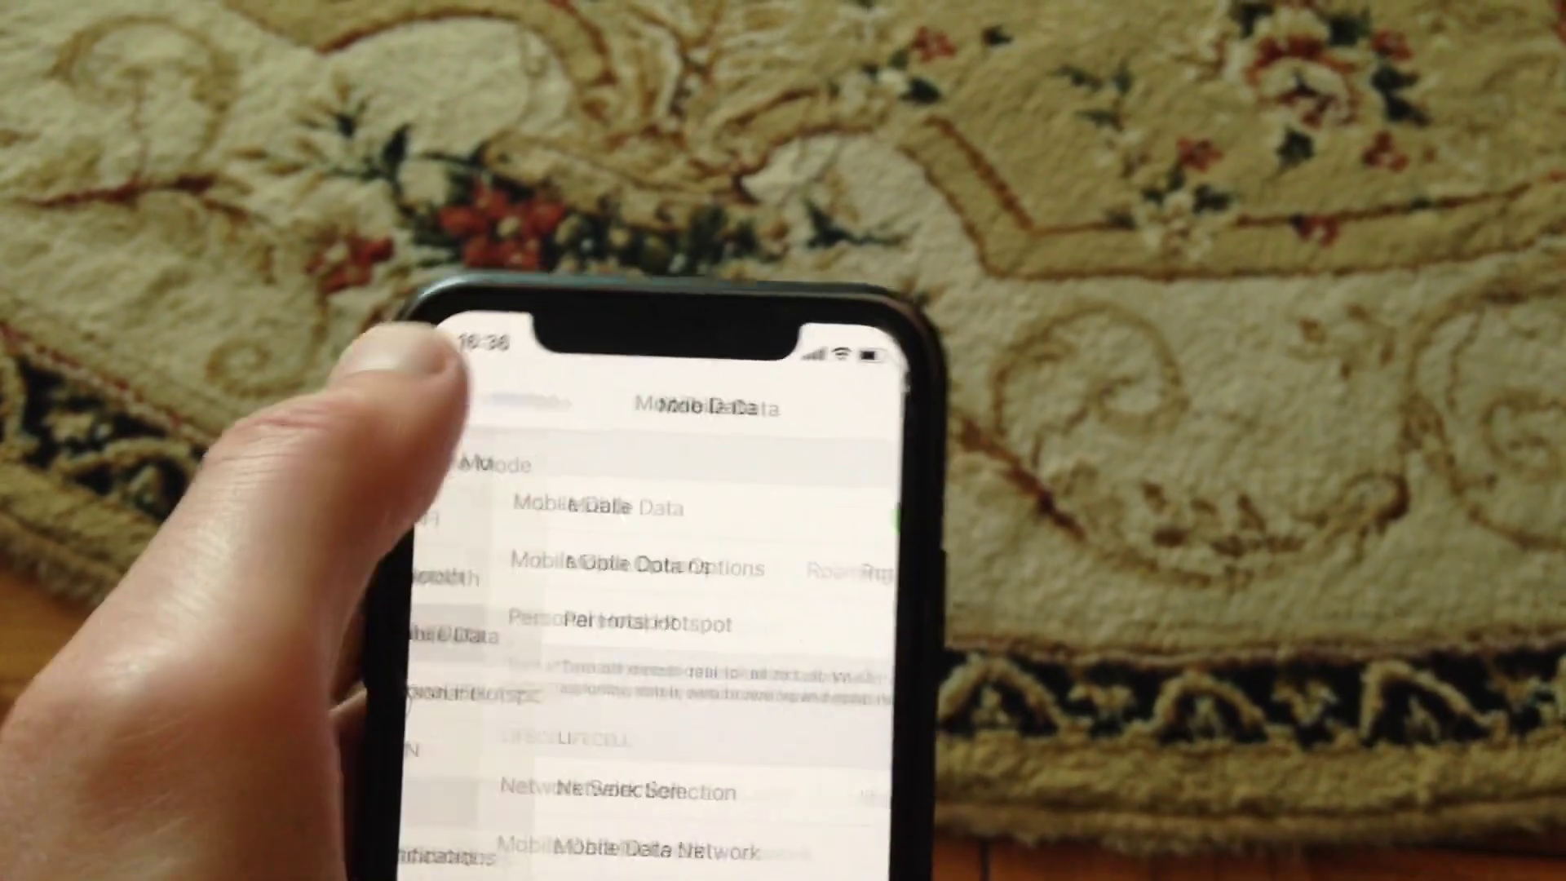
{"action": "scroll", "coordinate": [734, 550], "scroll_direction": "down", "scroll_amount": 3}
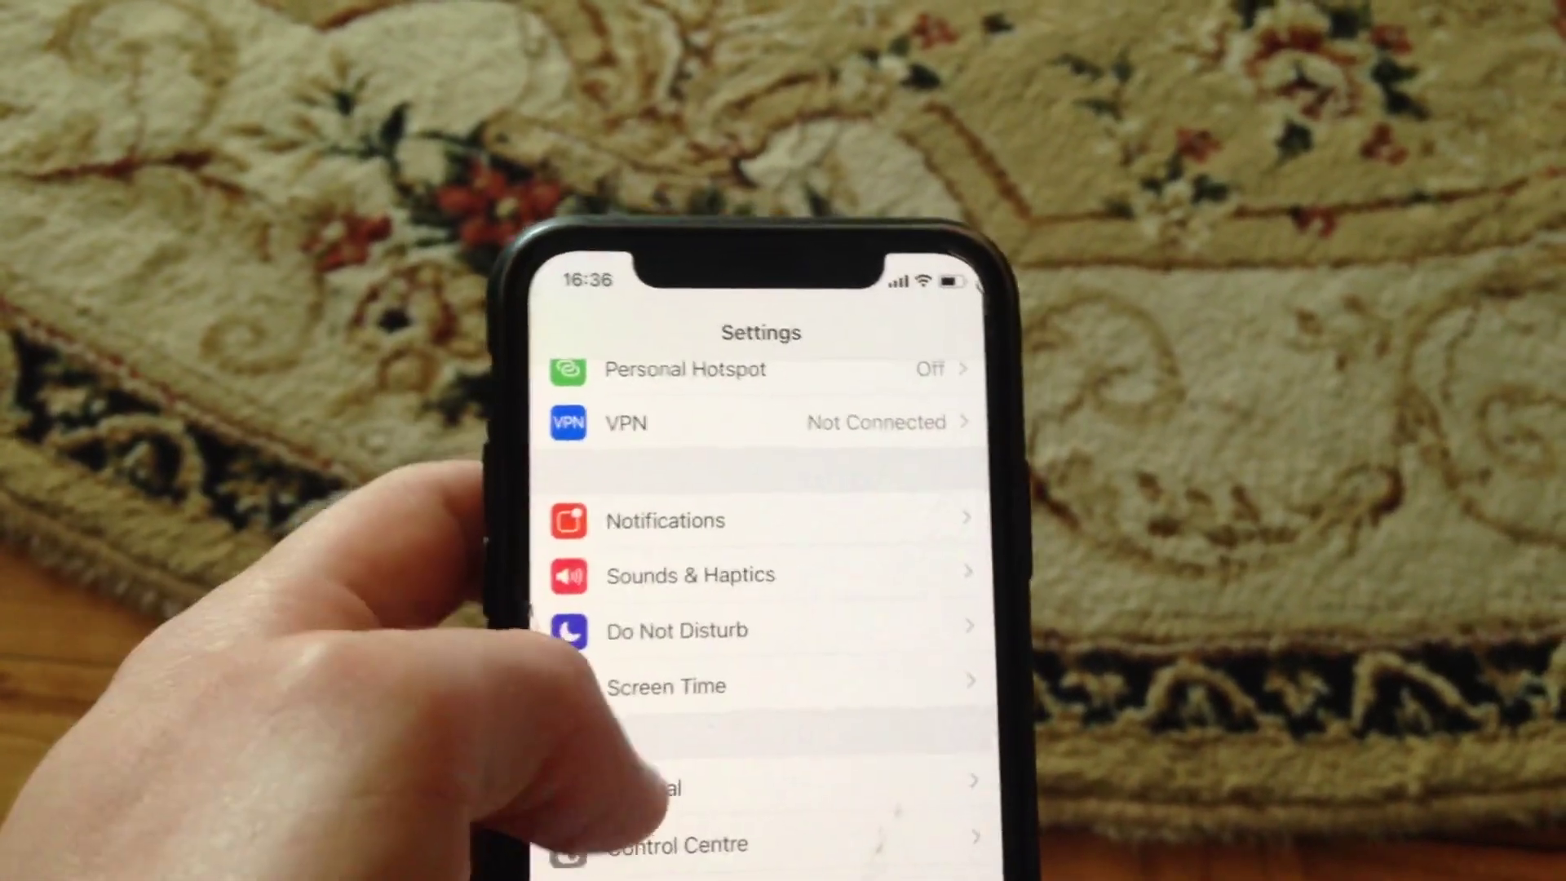
{"action": "scroll", "coordinate": [735, 551], "scroll_direction": "down", "scroll_amount": 2}
{"action": "left_click", "coordinate": [613, 650]}
{"action": "scroll", "coordinate": [735, 551], "scroll_direction": "down", "scroll_amount": 3}
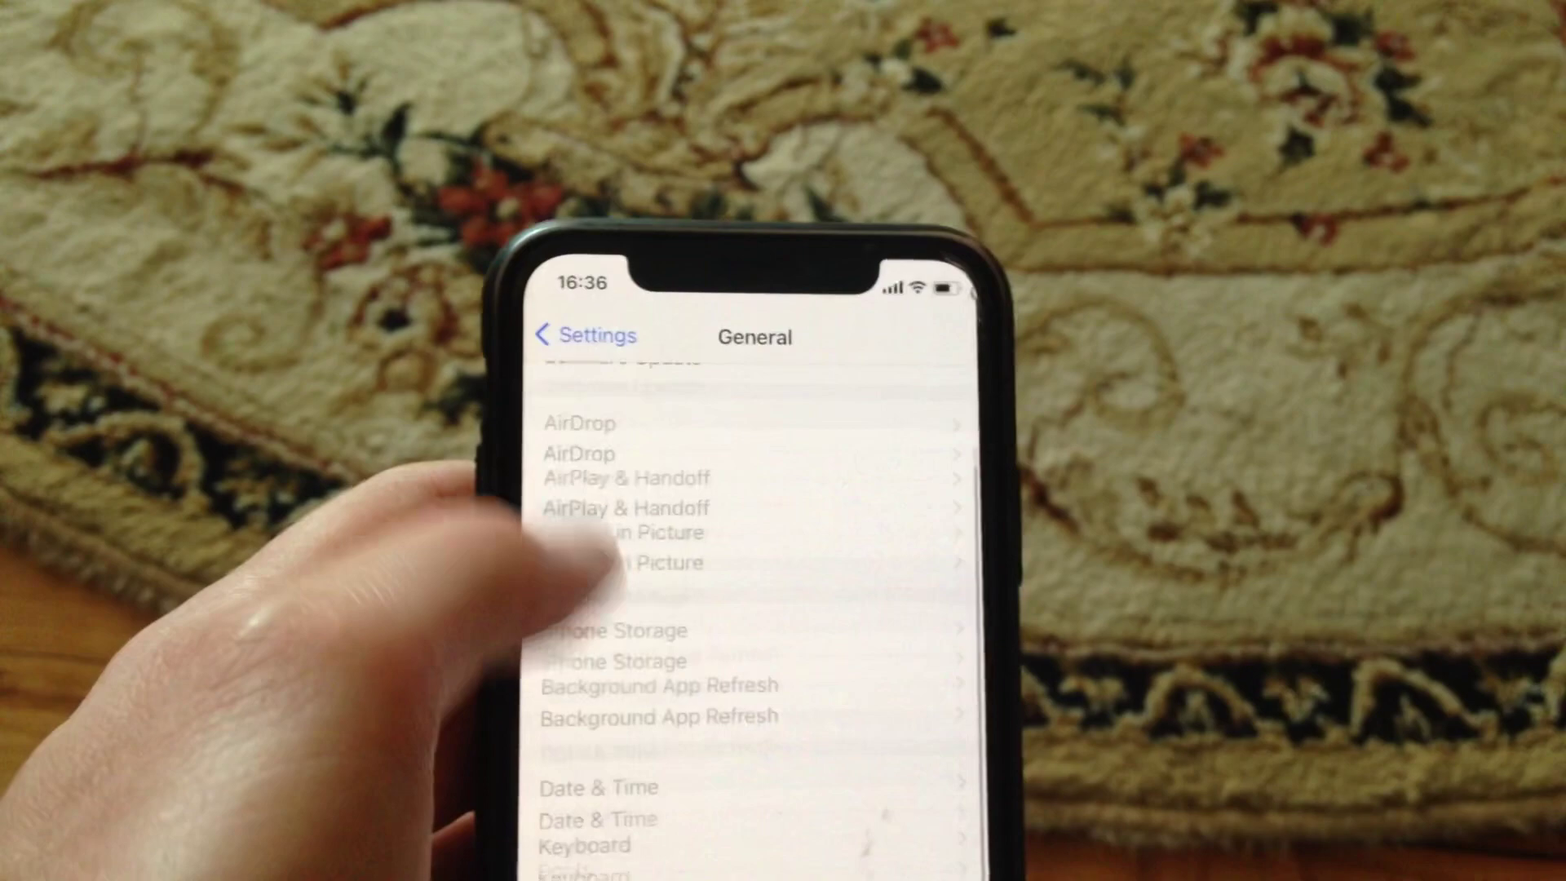
{"action": "scroll", "coordinate": [734, 551], "scroll_direction": "down", "scroll_amount": 5}
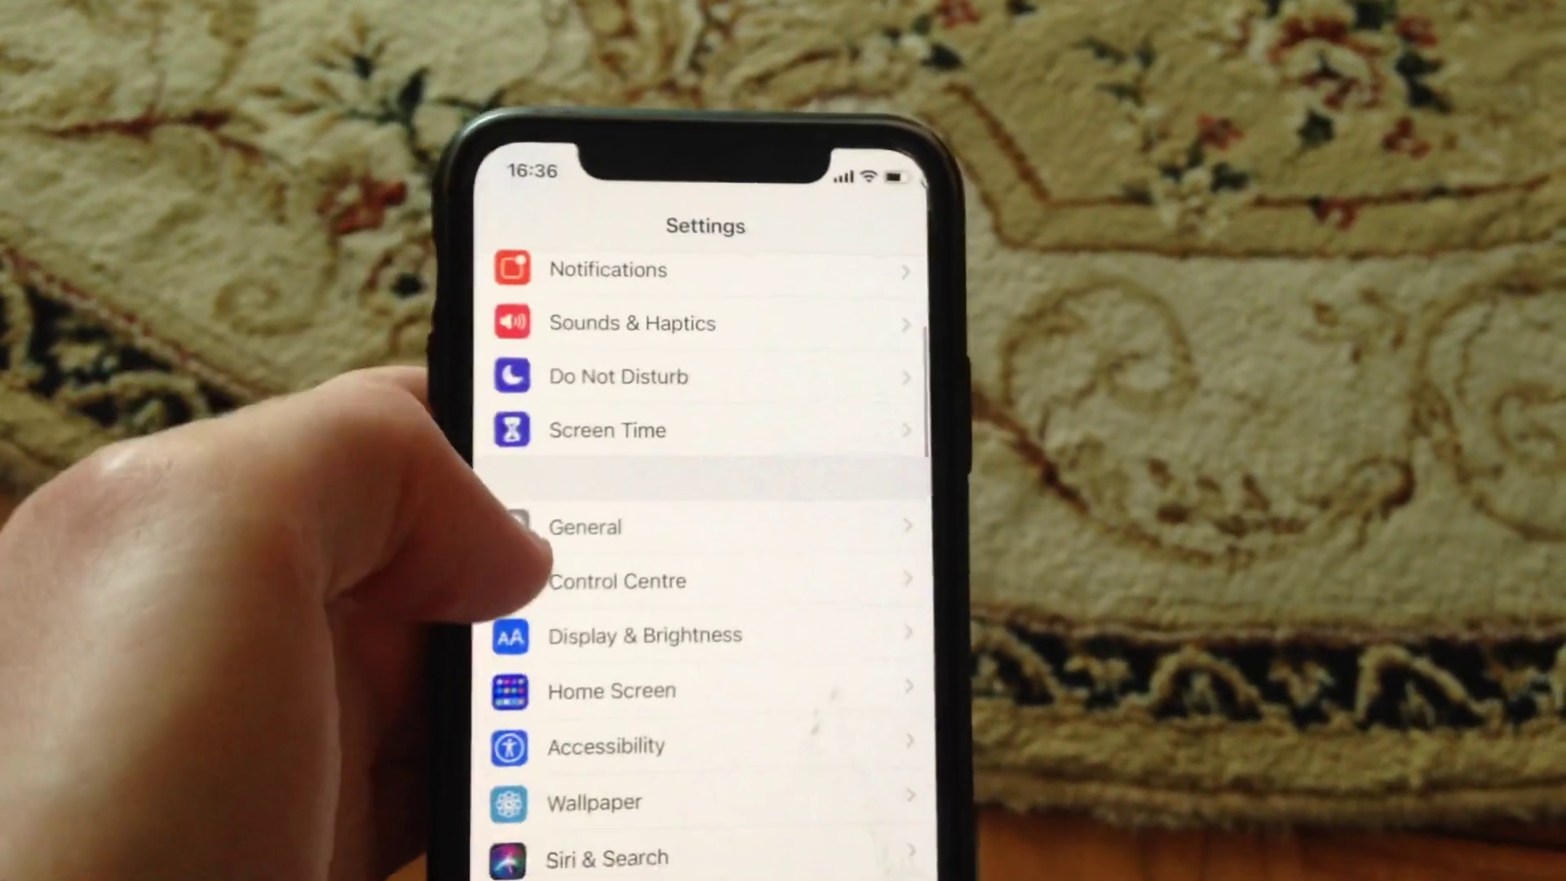
{"action": "left_click", "coordinate": [567, 545]}
{"action": "left_click", "coordinate": [612, 404]}
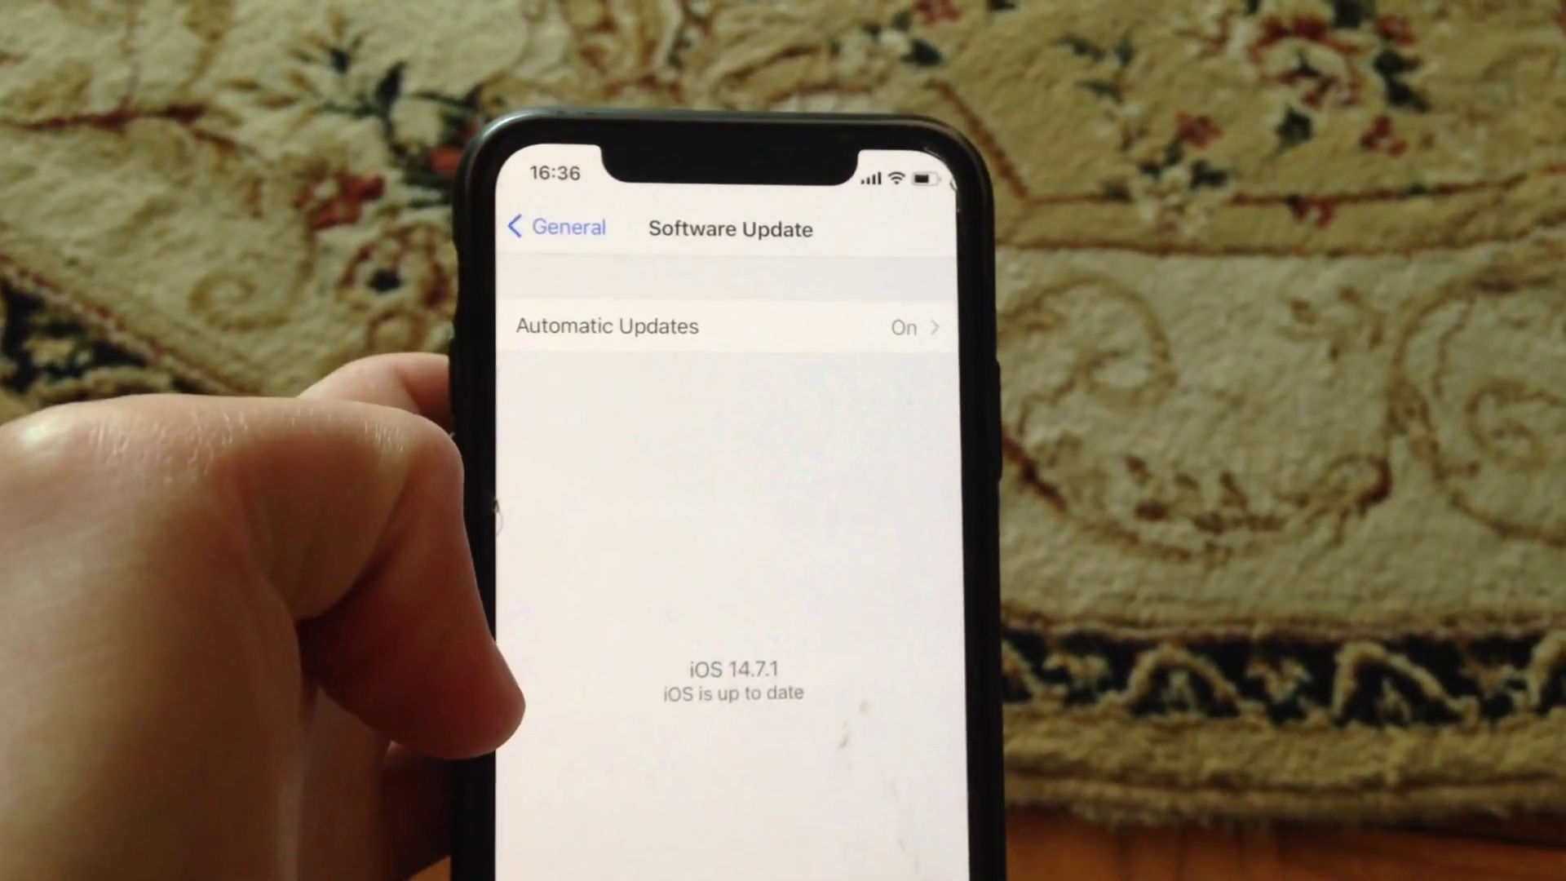
{"action": "left_click", "coordinate": [551, 227]}
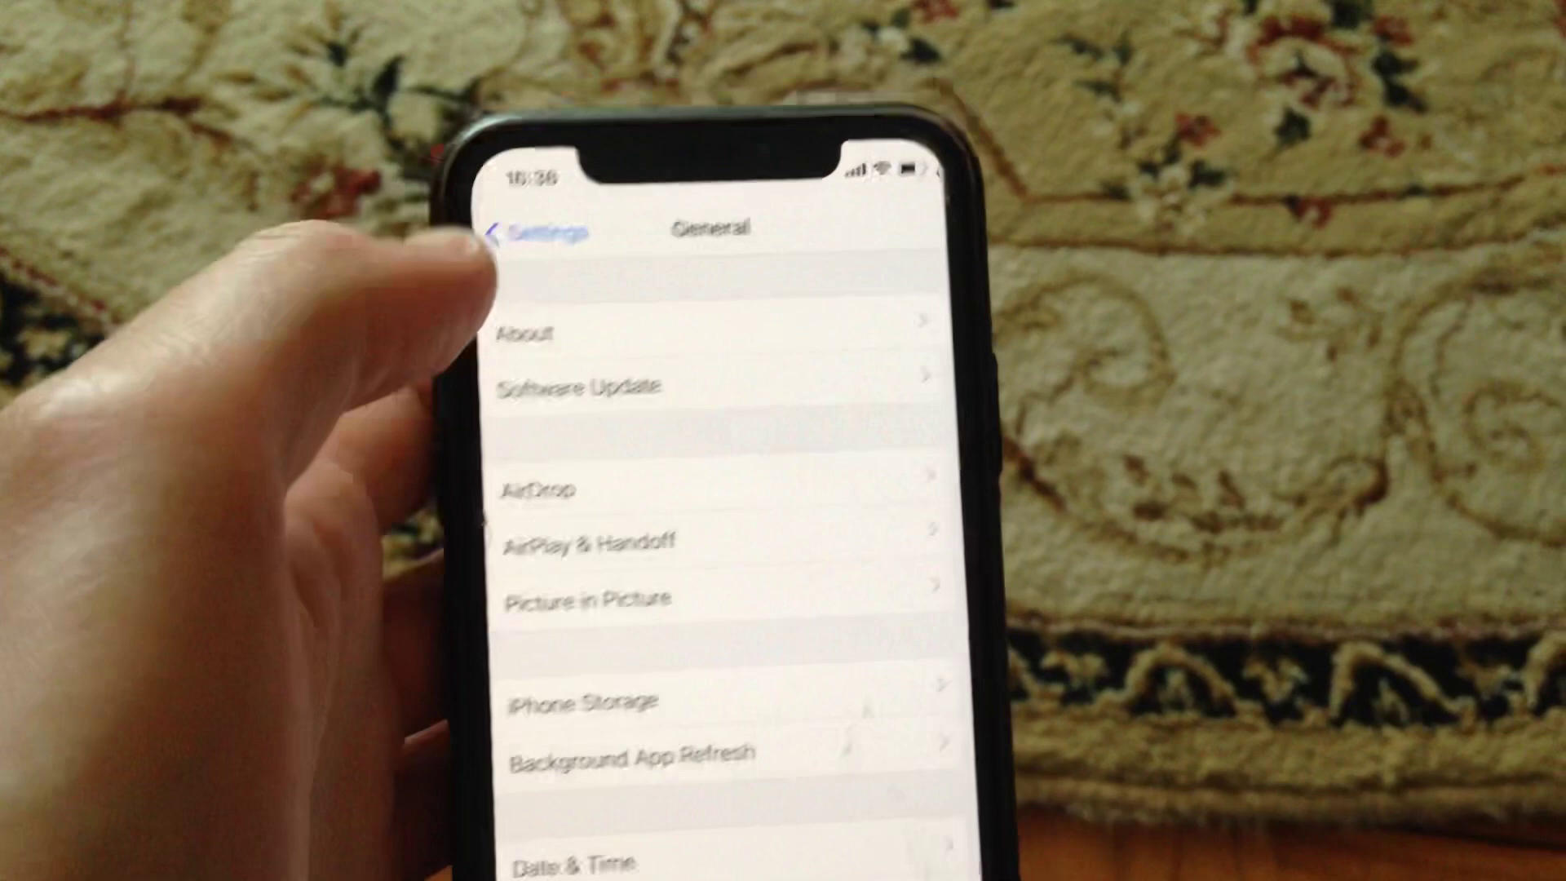